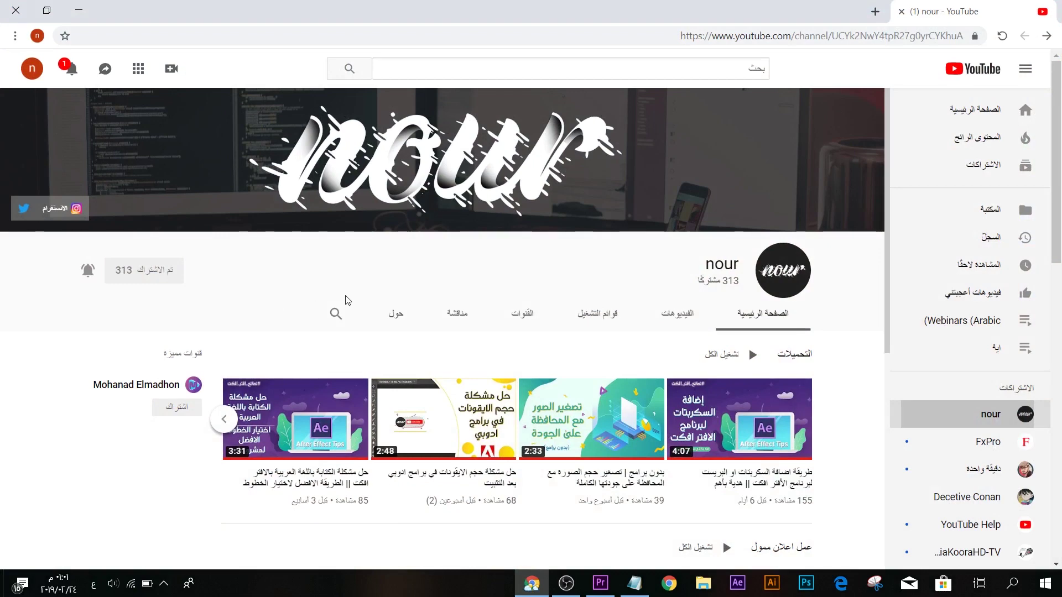
Switch from the Chrome YouTube page to the Premiere Pro project with the white Color Matte sequence.
key("alt+Tab")
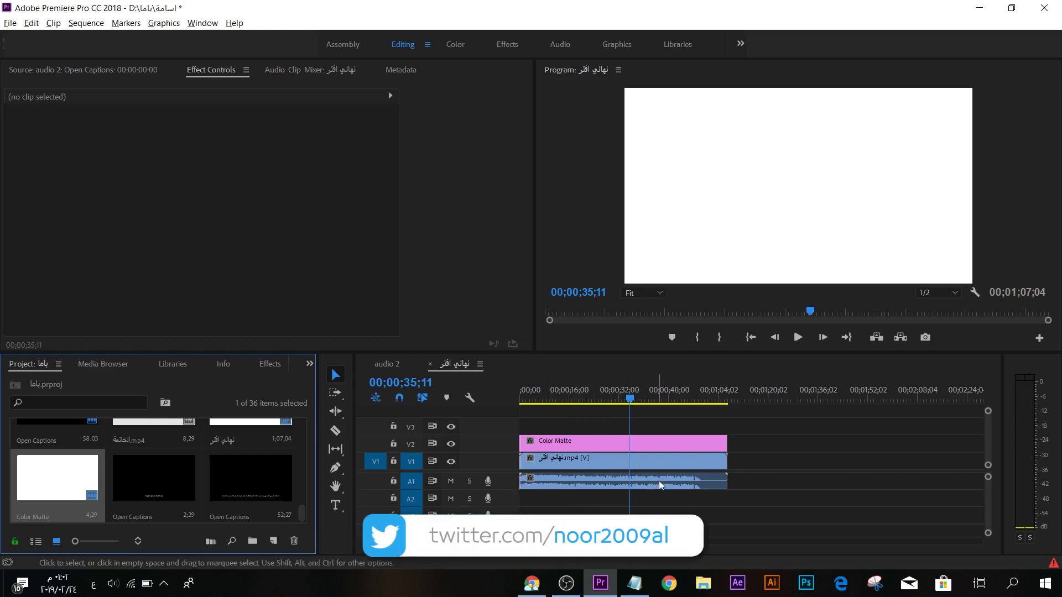
left_click(634, 584)
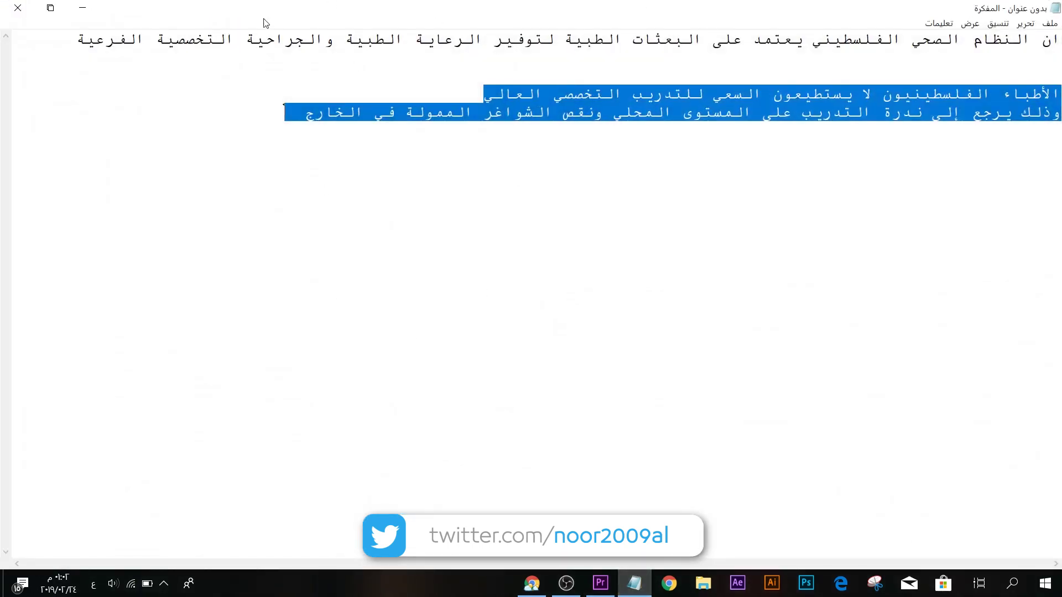
key("alt+Tab")
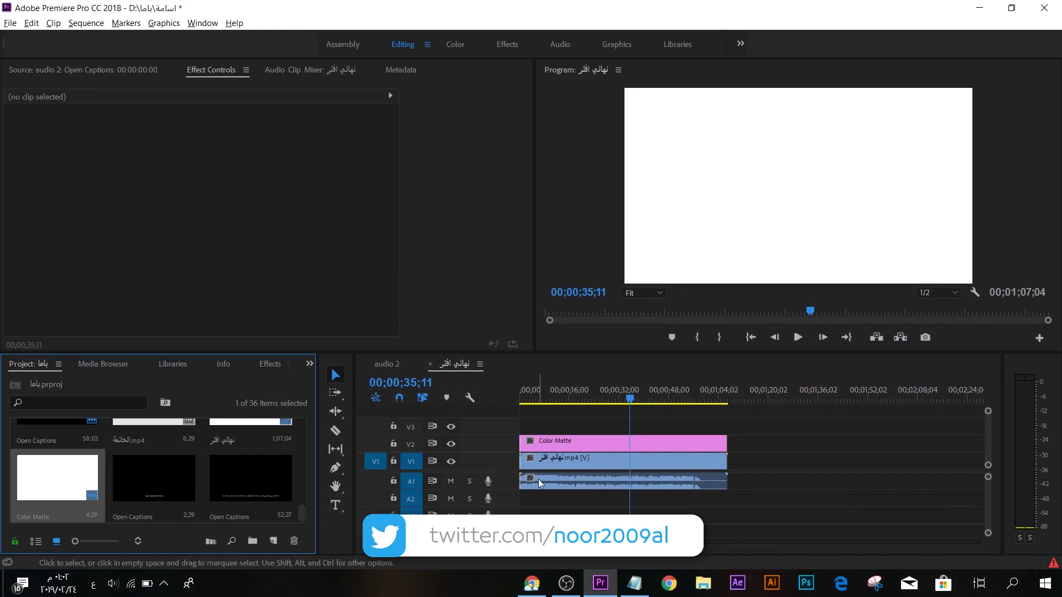
key("ctrl+s")
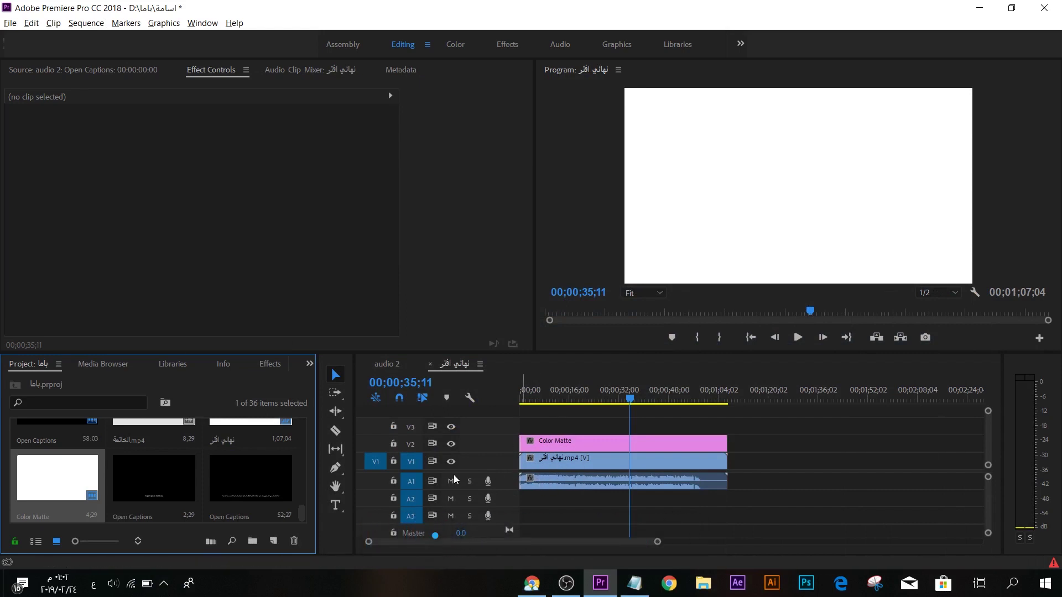
Create a new Captions item using the Open Captions standard (1920×1080, 29.97 fps Drop-Frame).
left_click(274, 542)
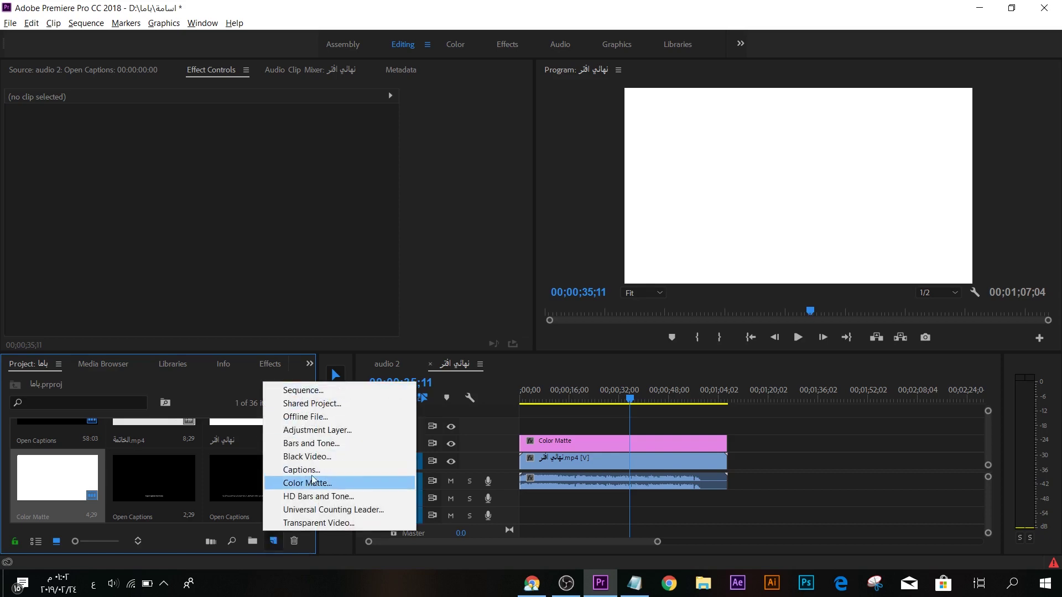
left_click(359, 470)
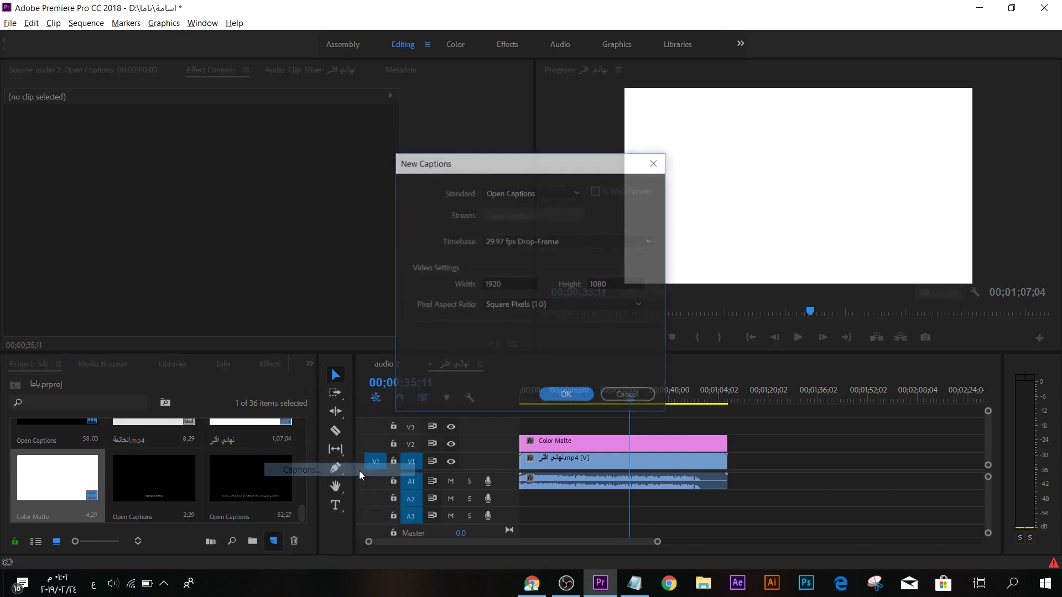
left_click(553, 193)
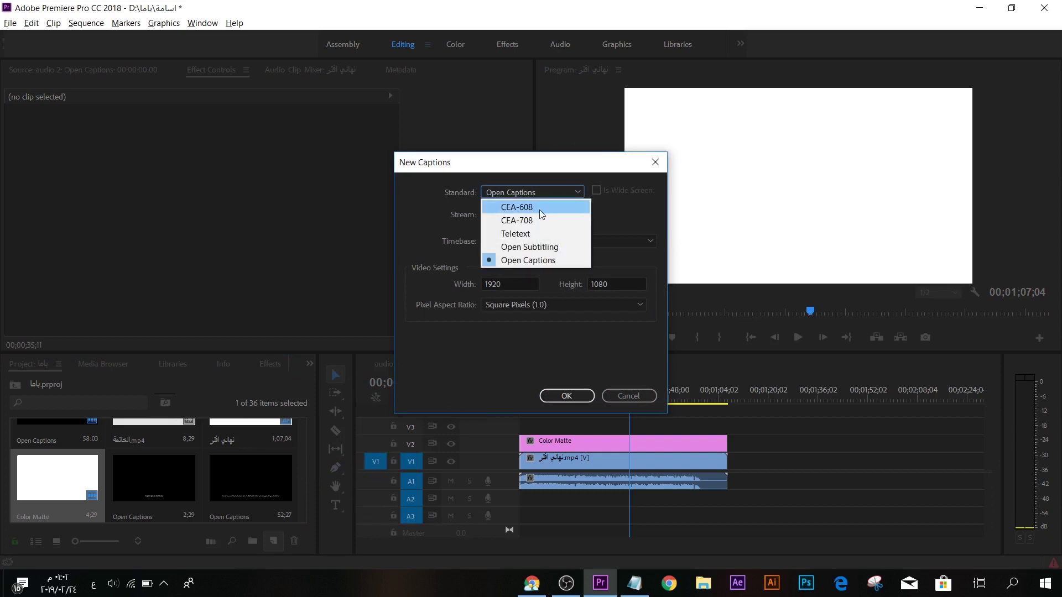
left_click(551, 261)
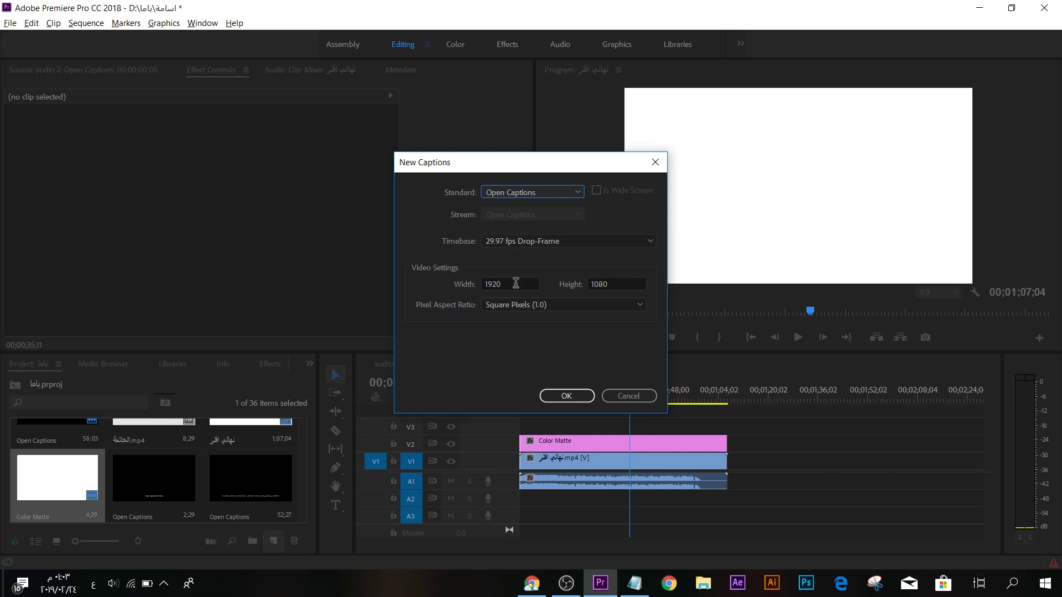
left_click(566, 396)
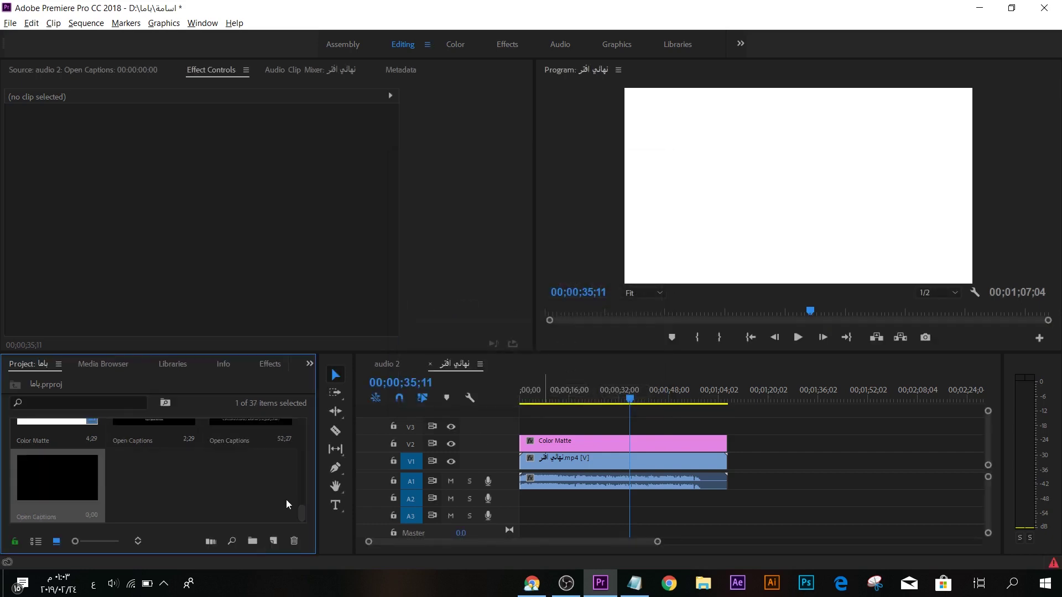
Place the Open Captions item on V3 at the sequence start and open it in the Captions panel.
mouse_move(58, 469)
left_mouse_down()
mouse_move(533, 425)
mouse_move(726, 426)
left_mouse_up()
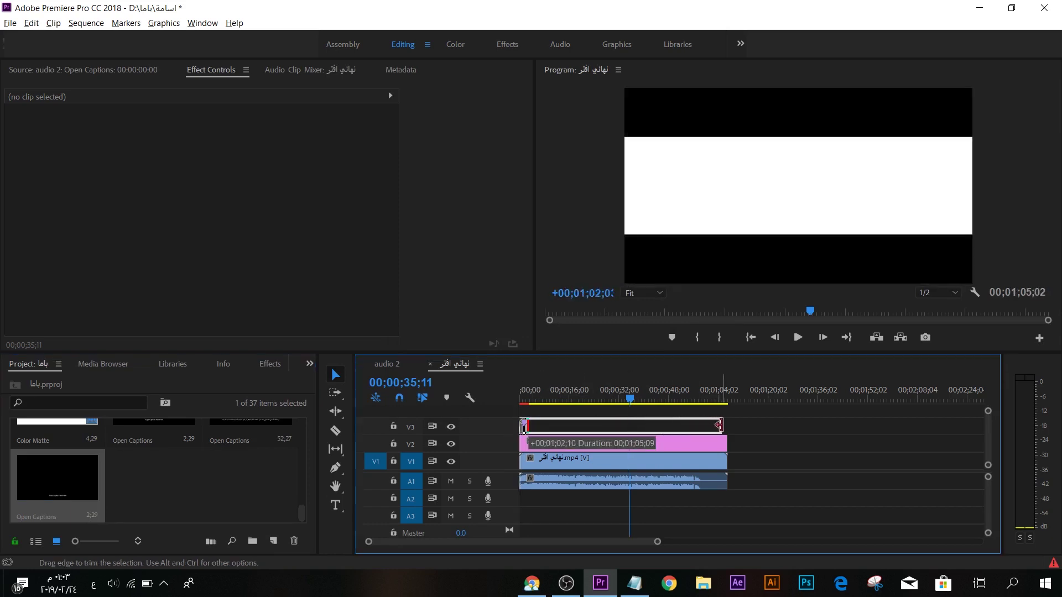
left_click_drag(658, 542, 545, 545)
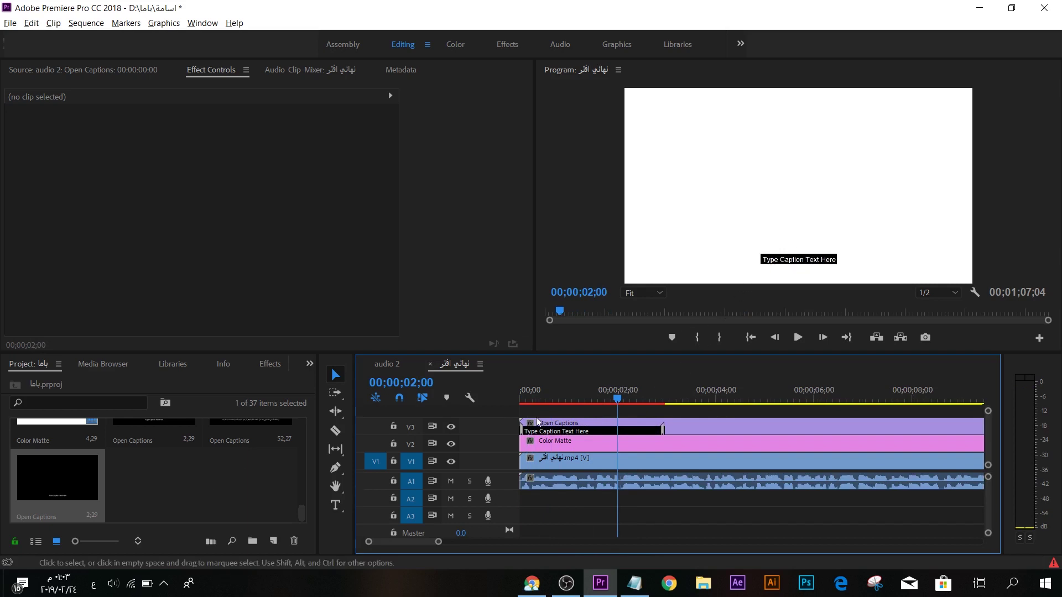
double_click(711, 427)
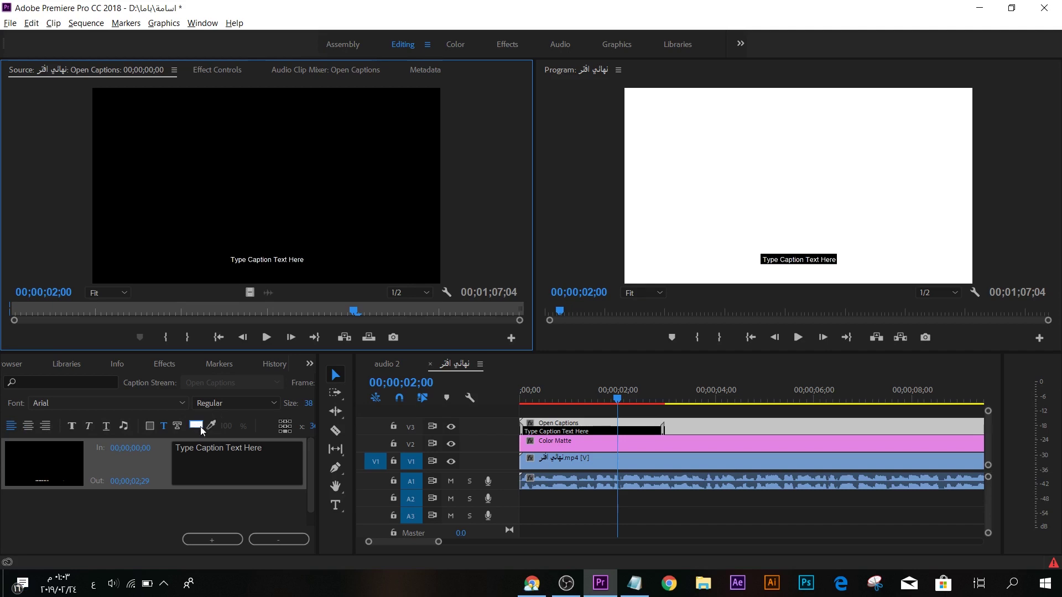
Replace the placeholder caption with the first Arabic line copied from Notepad.
left_click(286, 424)
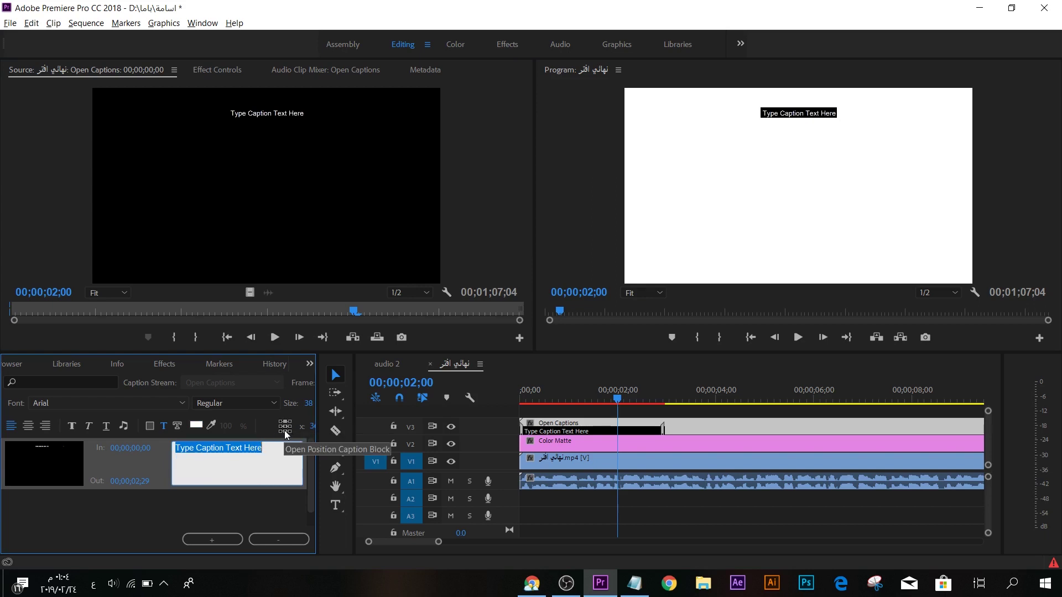
left_click(286, 430)
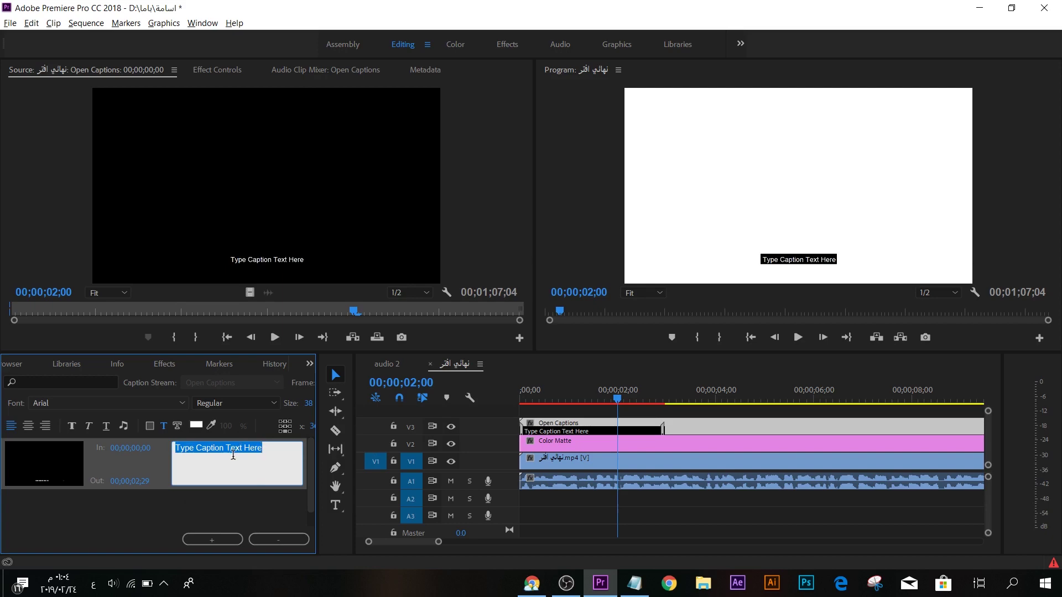
key("alt+Tab")
key("ctrl+Home")
key("shift+End")
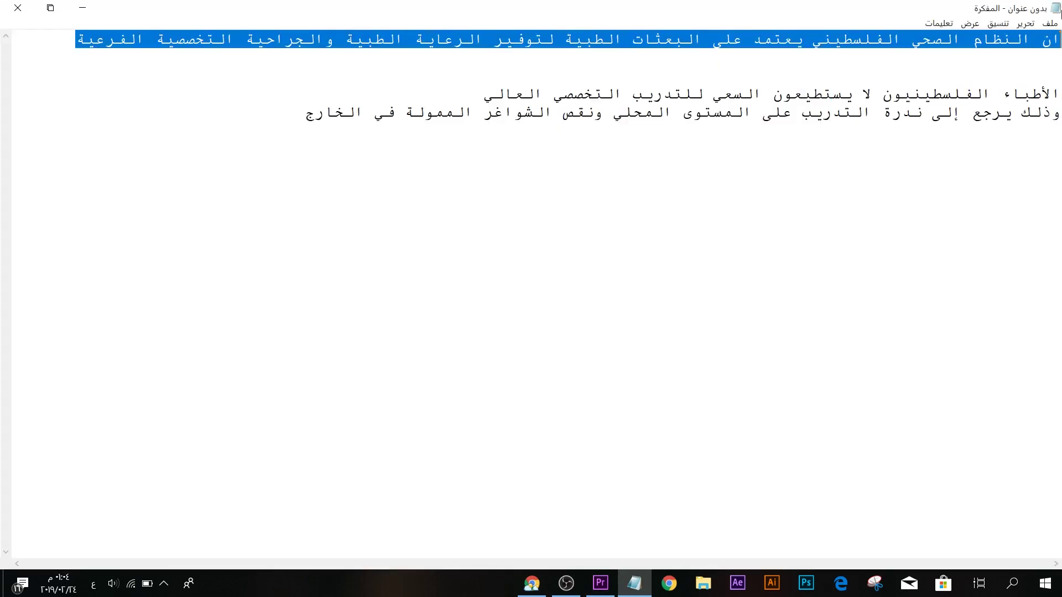
key("alt+Tab")
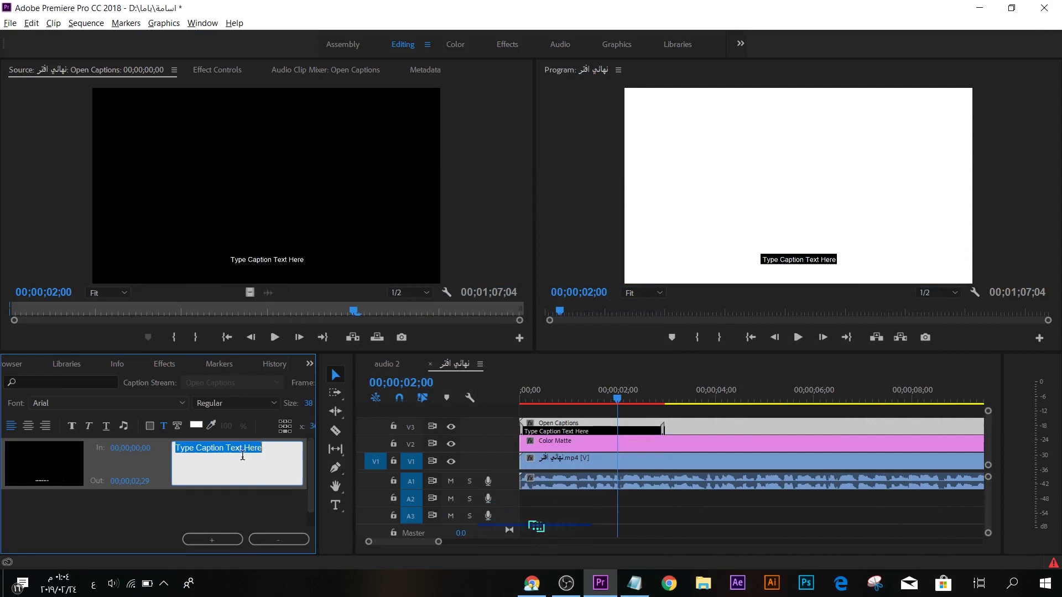
key("ctrl+v")
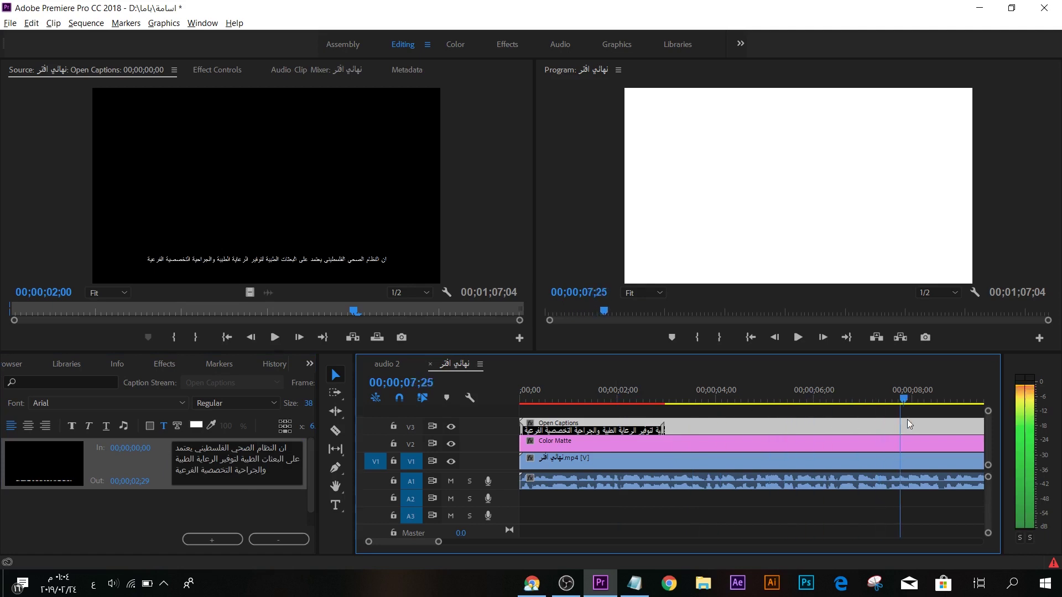
Lengthen the first caption so it ends at 00;00;15;27.
left_click_drag(619, 403, 948, 426)
key("minus")
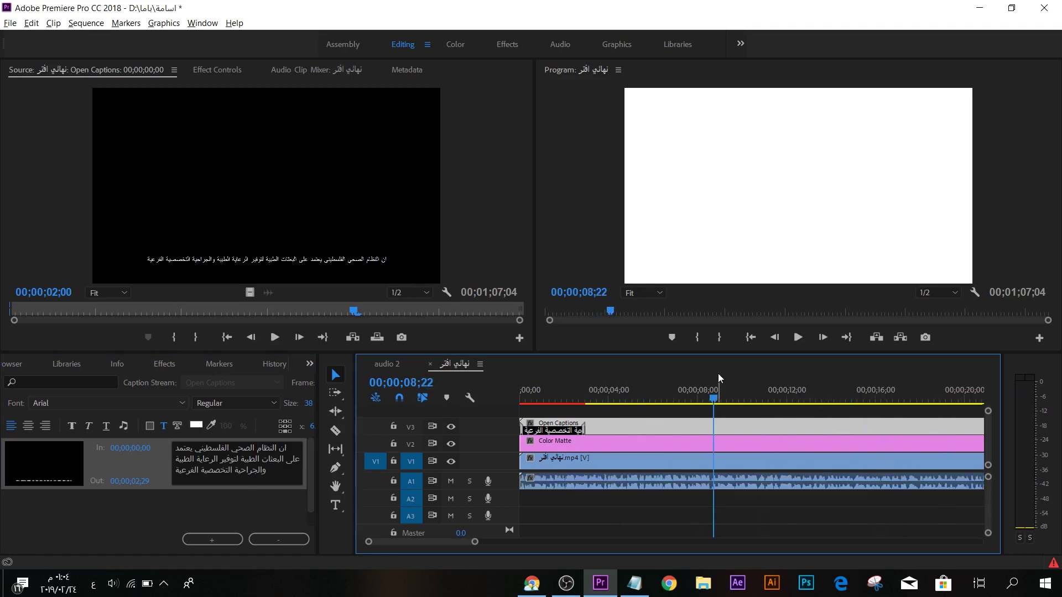
left_click(872, 400)
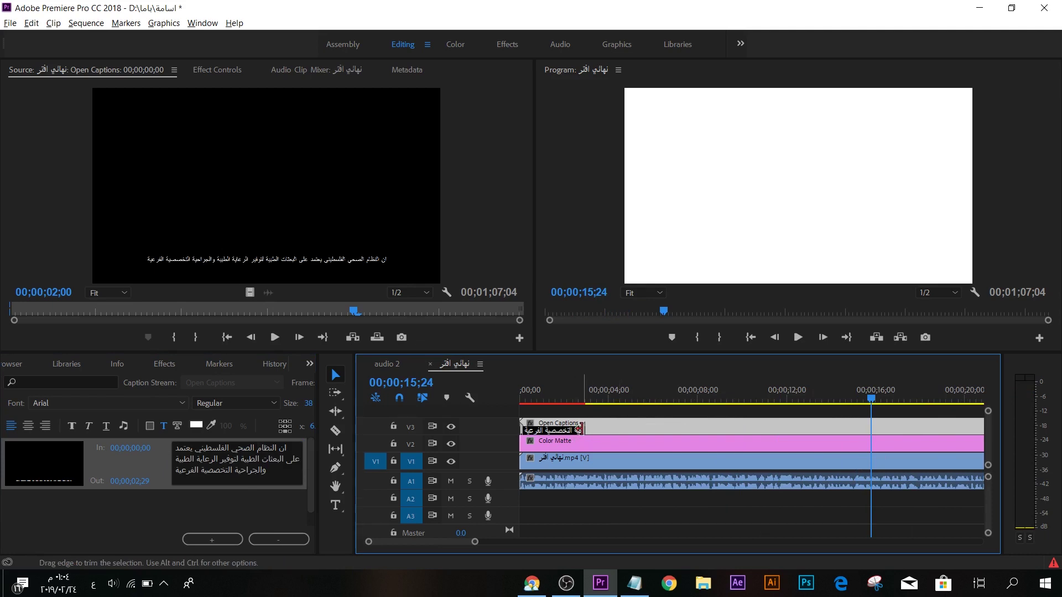
left_click_drag(585, 430, 872, 427)
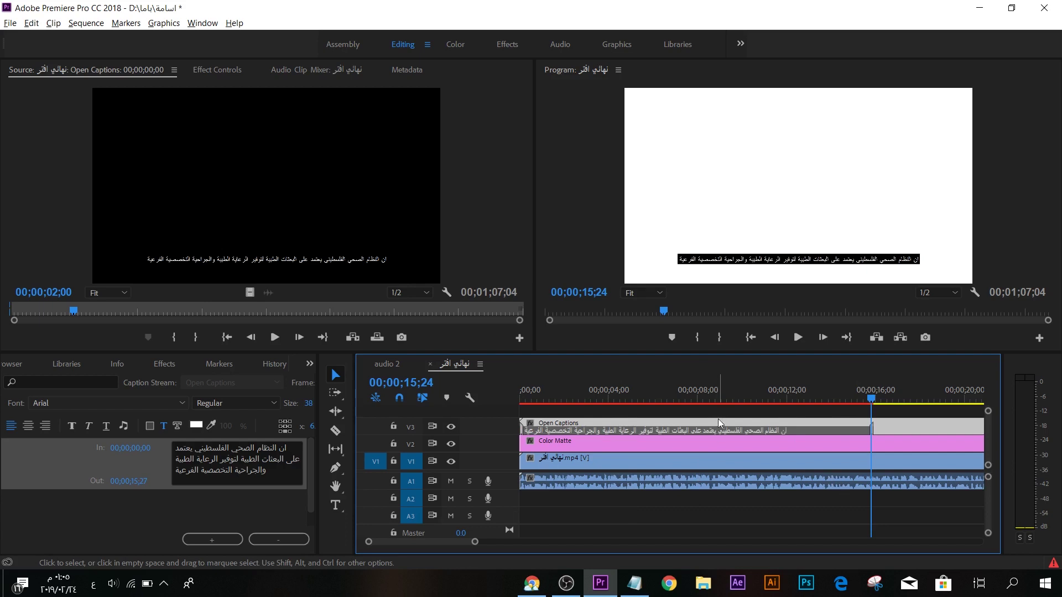
Add a new caption and paste Arabic lines two and three from Notepad into it.
key("minus")
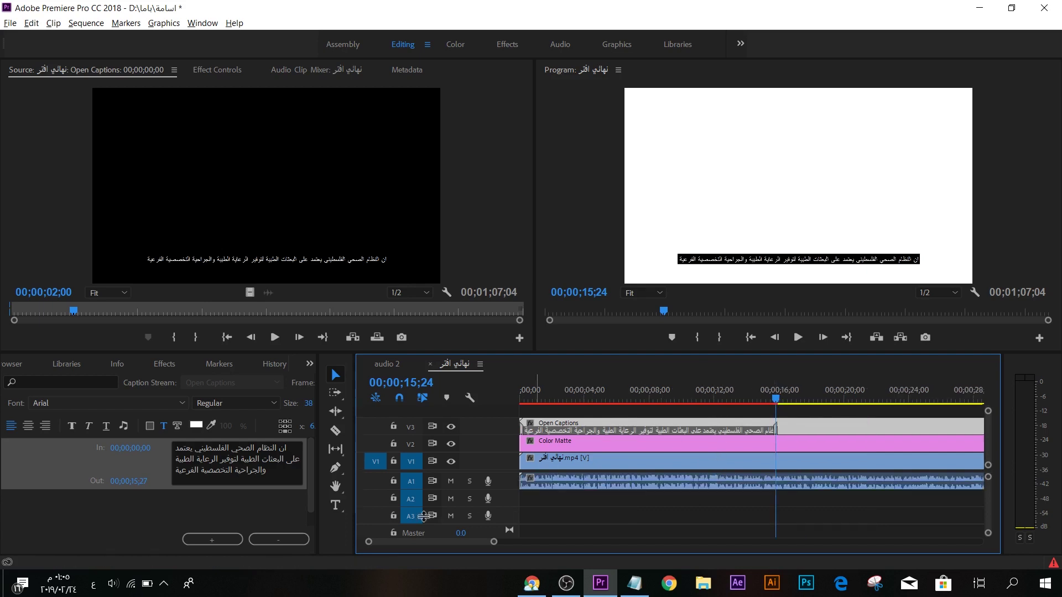
left_click(213, 540)
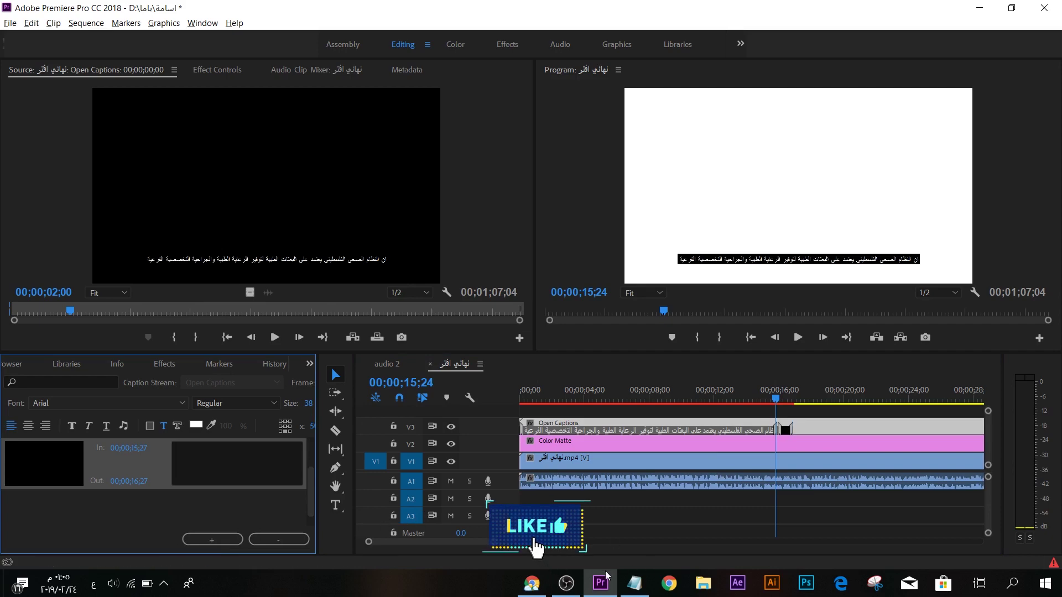
left_click(634, 584)
left_click_drag(298, 128, 1060, 93)
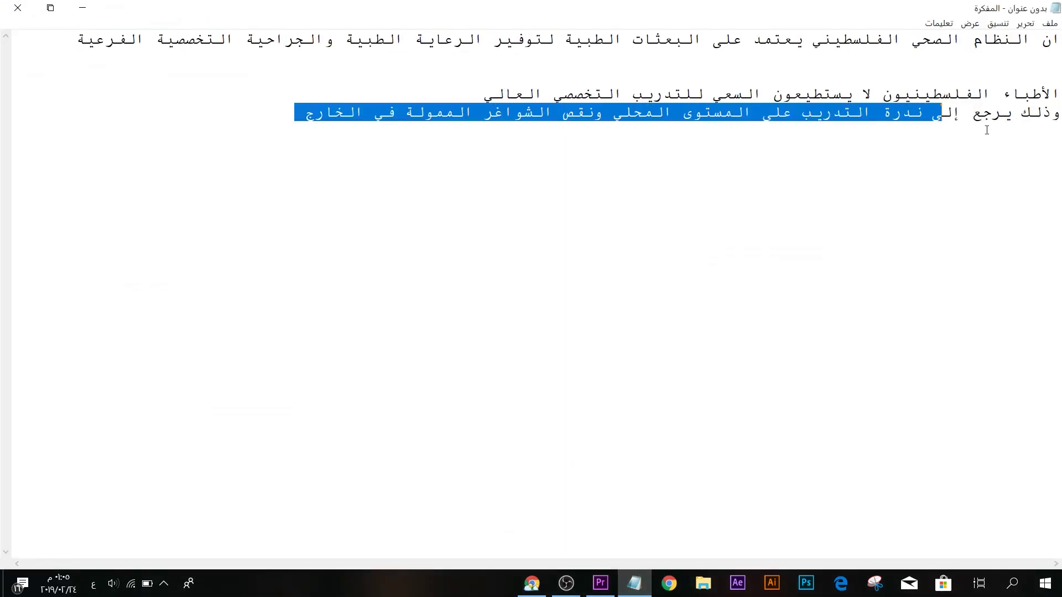
key("ctrl+c")
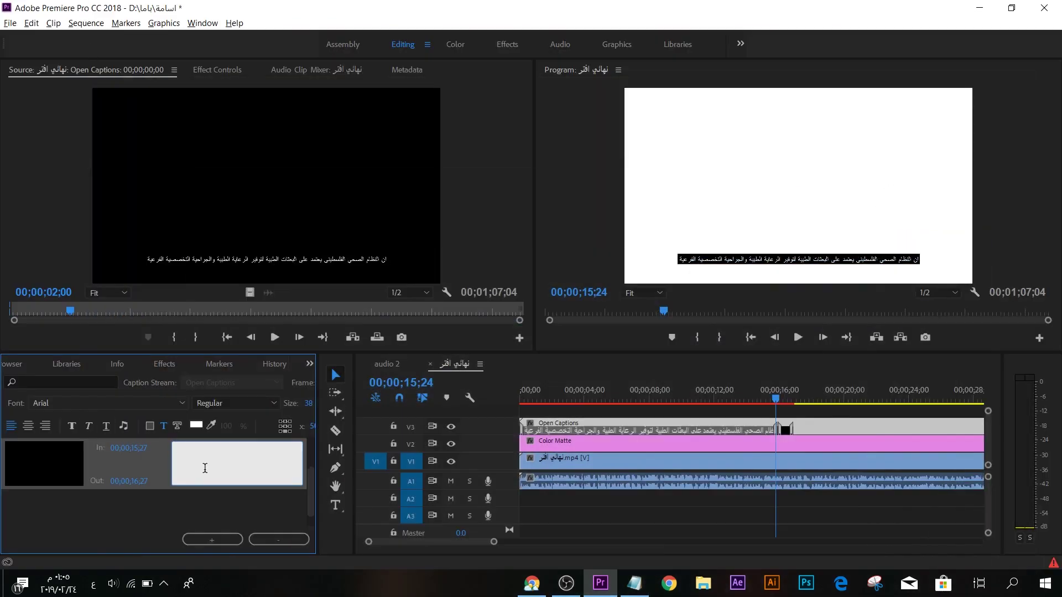
left_click(82, 8)
left_click(205, 468)
key("ctrl+v")
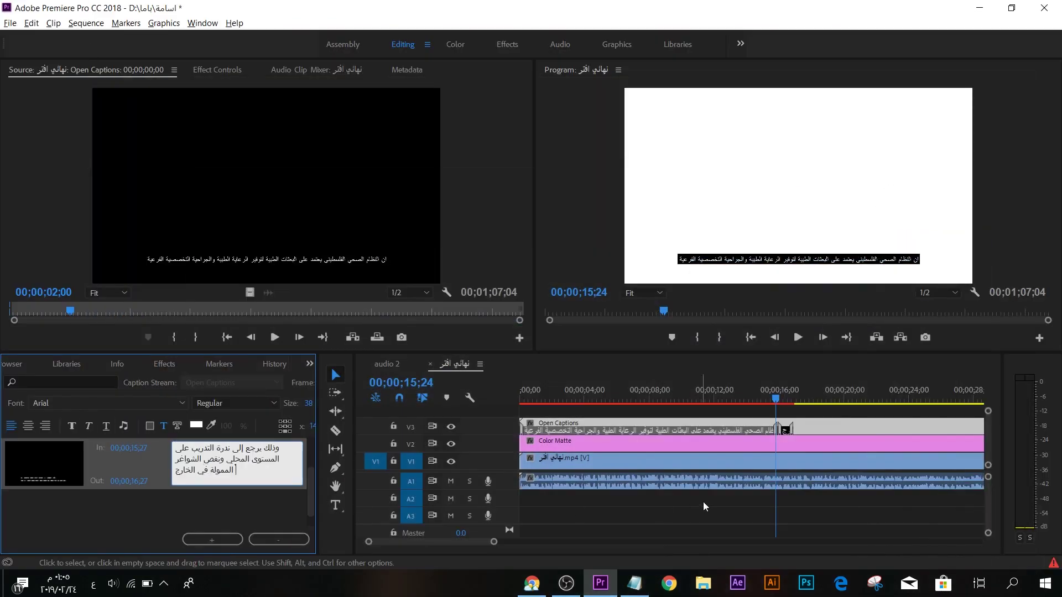
Centre-align all of the second caption's text.
left_click(782, 398)
left_click(784, 396)
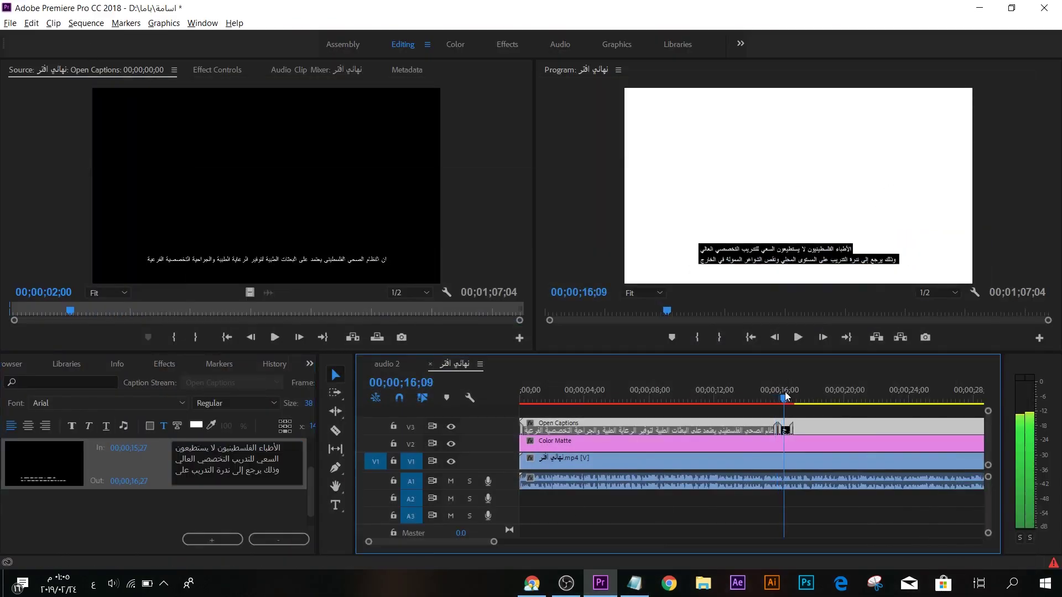
left_click(247, 470)
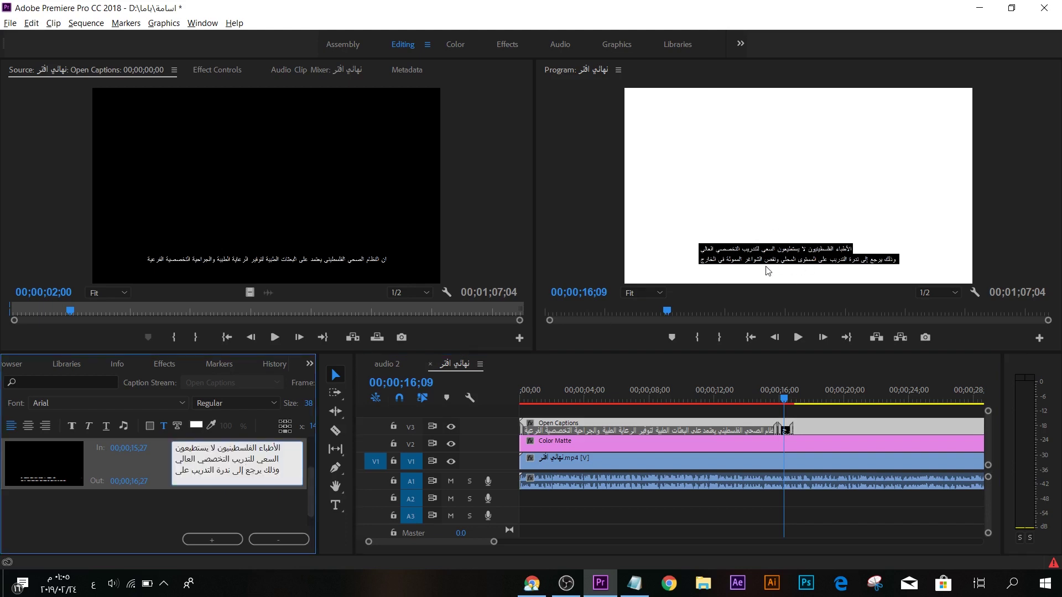
key("ctrl+a")
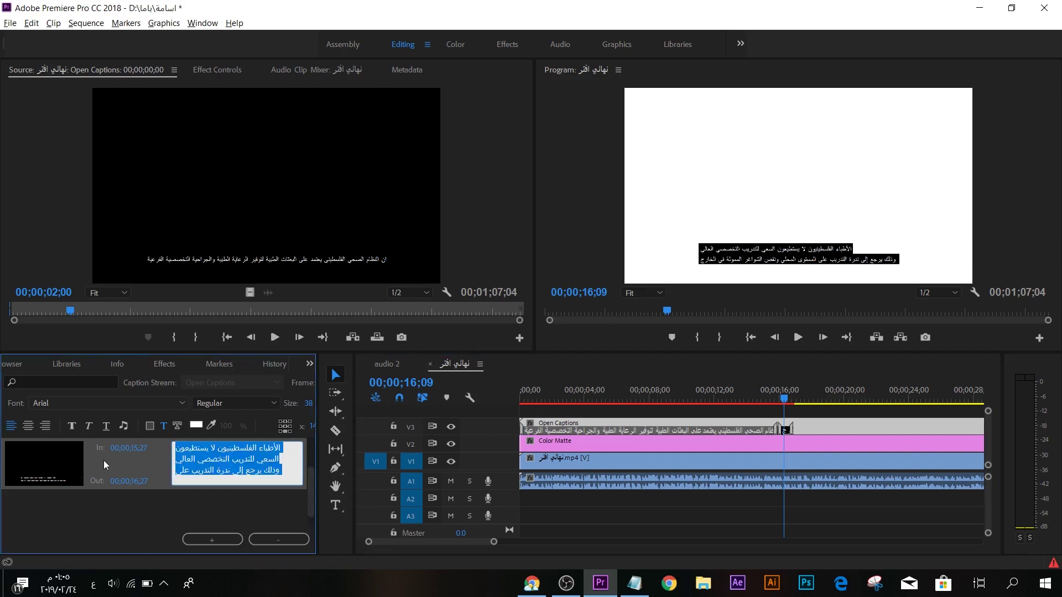
left_click(28, 426)
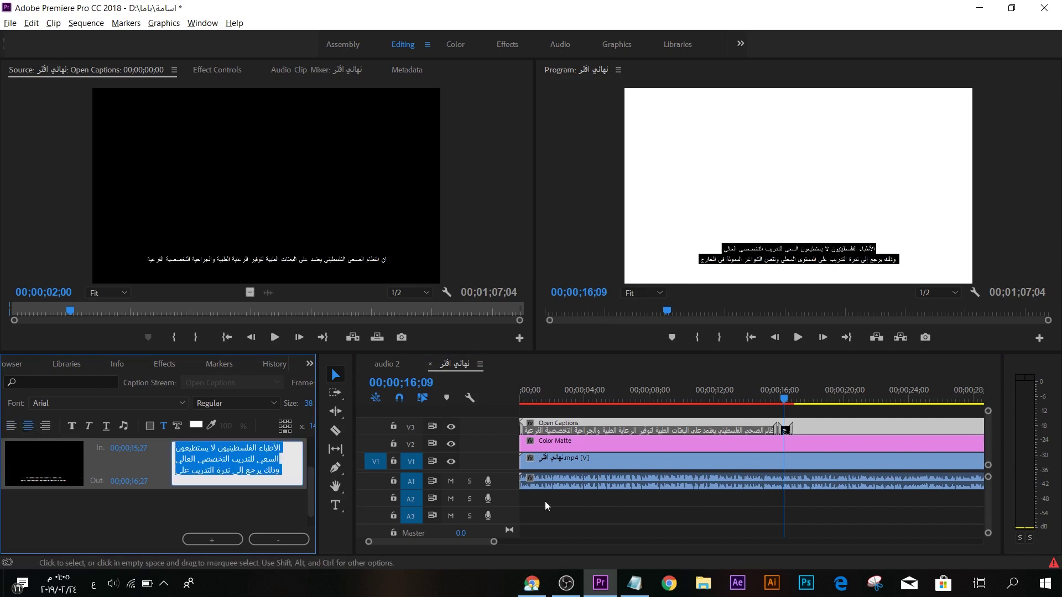
scroll(804, 429, "down", 2)
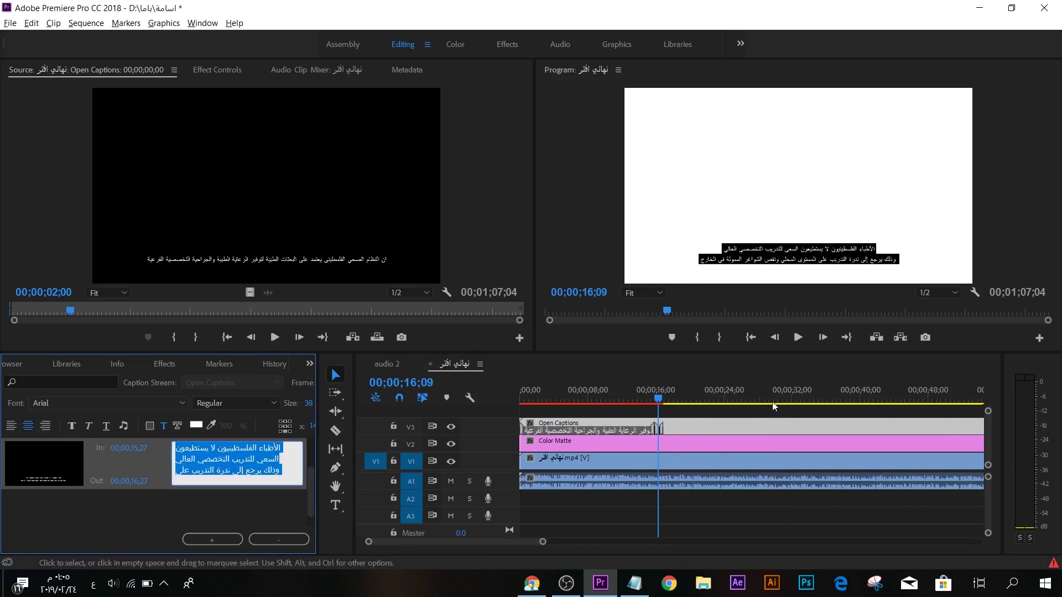
left_click(797, 392)
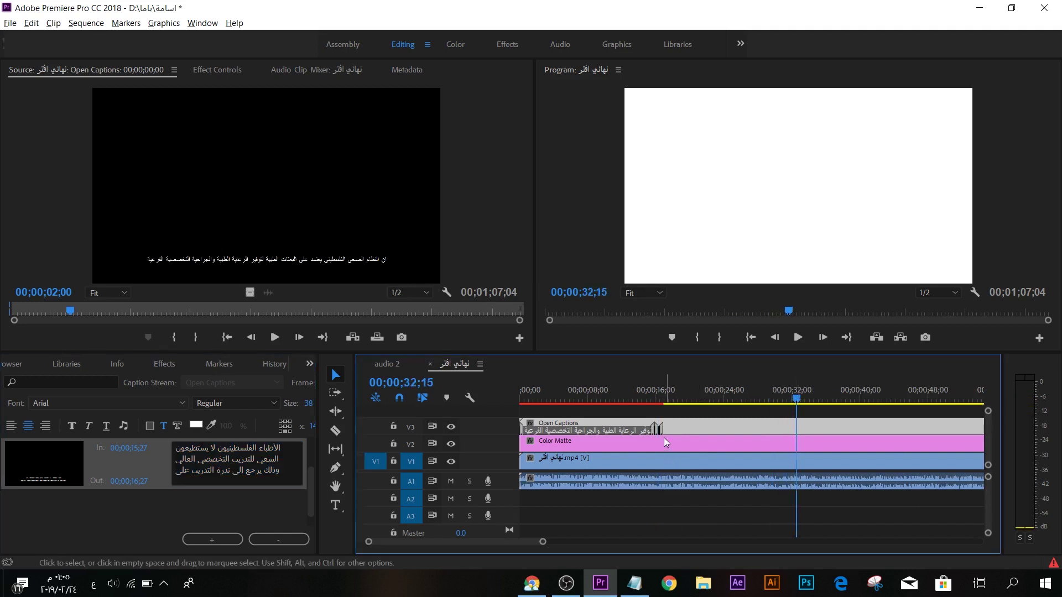
Drag the second caption's end on V3 out to 00;00;32;22.
left_click_drag(660, 430, 797, 430)
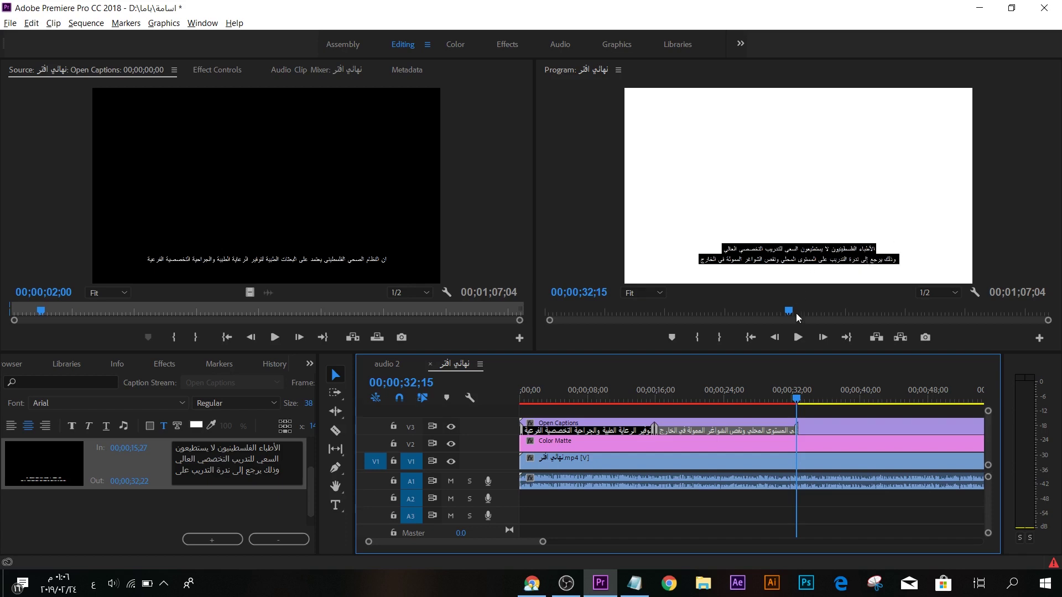
Set the Open Captions clip's Position to 960, 518 in Effect Controls, keeping Scale at 100.
left_click(816, 425)
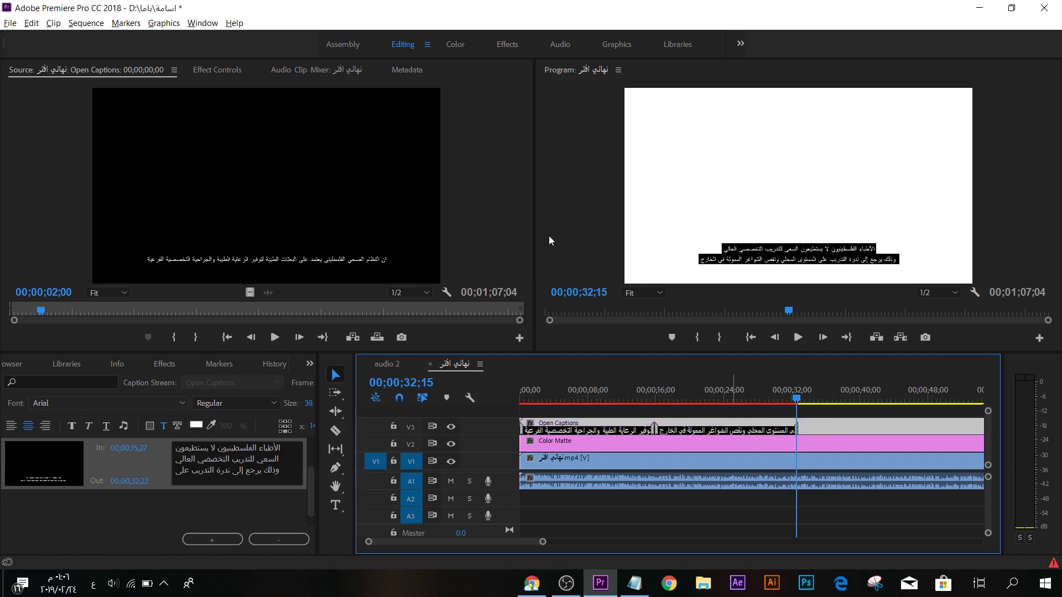
left_click(227, 71)
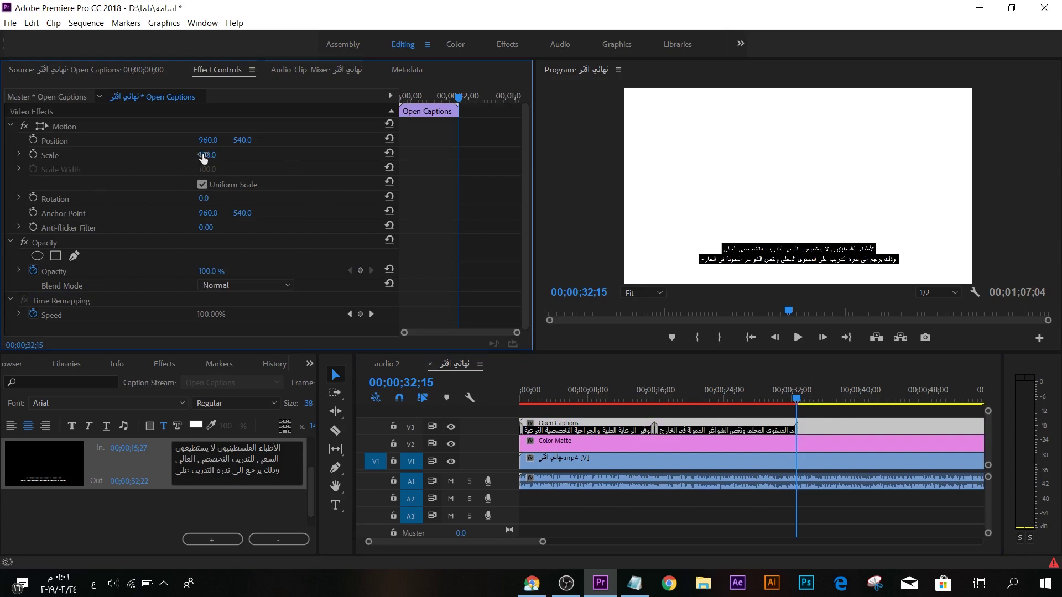
left_click_drag(207, 154, 216, 156)
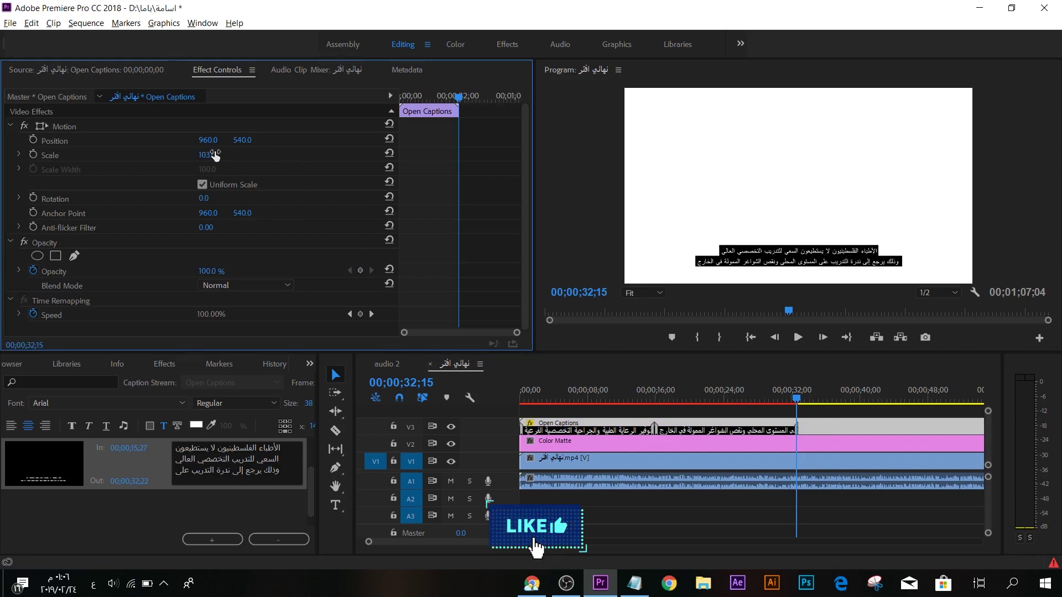
key("ctrl+z")
mouse_move(242, 140)
left_mouse_down()
mouse_move(277, 139)
mouse_move(222, 139)
left_mouse_up()
scroll(292, 236, "down", 1)
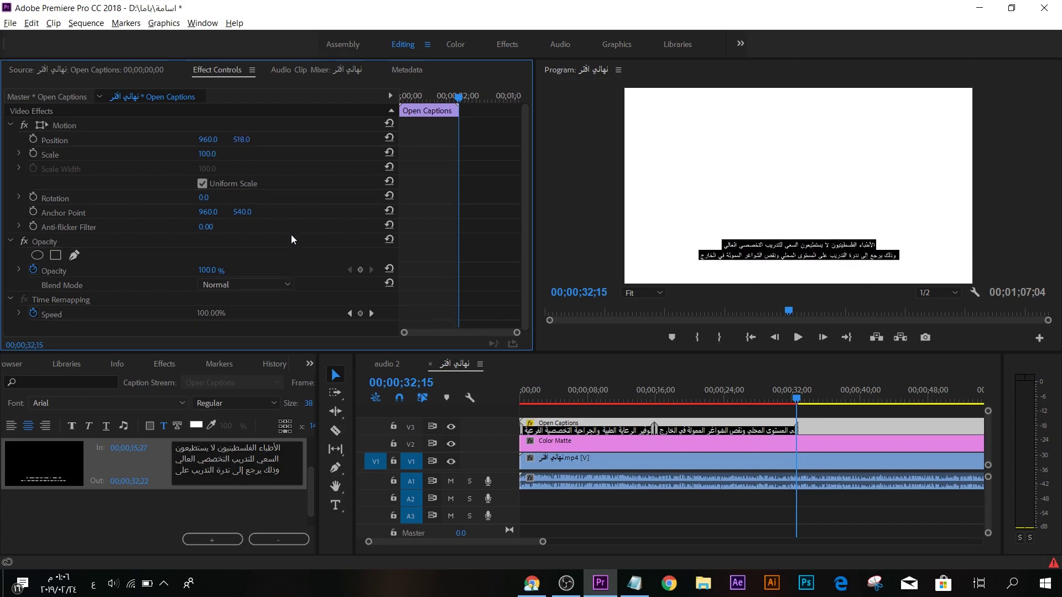
left_click(33, 270)
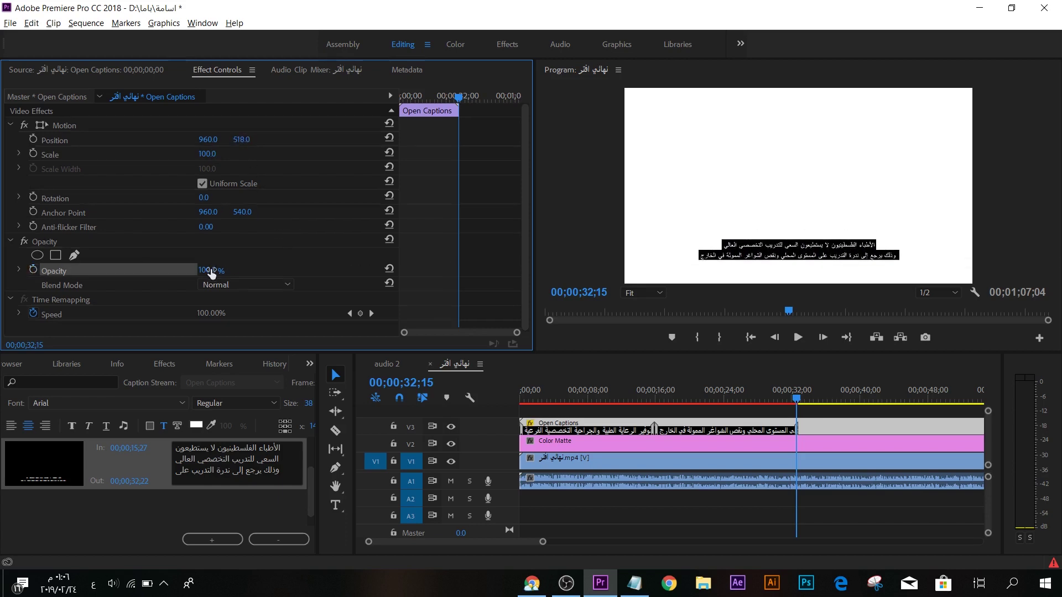
mouse_move(209, 269)
left_mouse_down()
mouse_move(175, 270)
mouse_move(209, 270)
left_mouse_up()
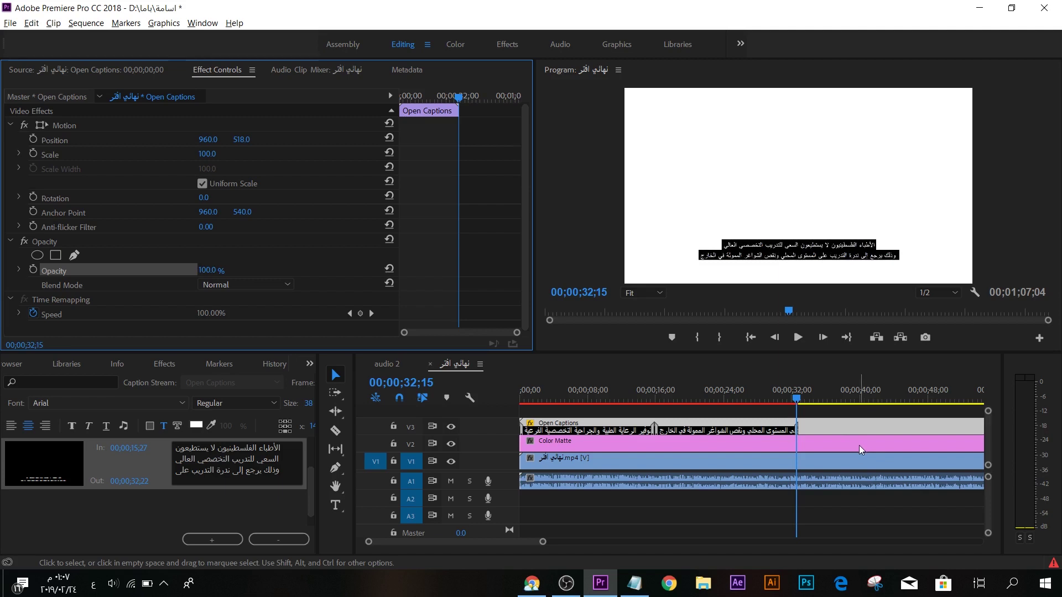
mouse_move(859, 445)
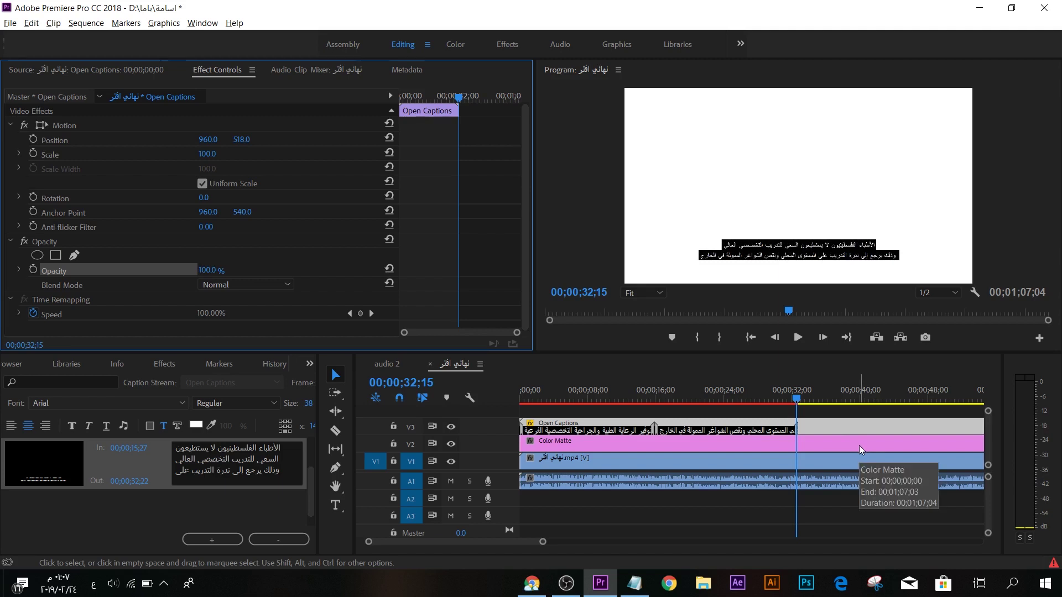